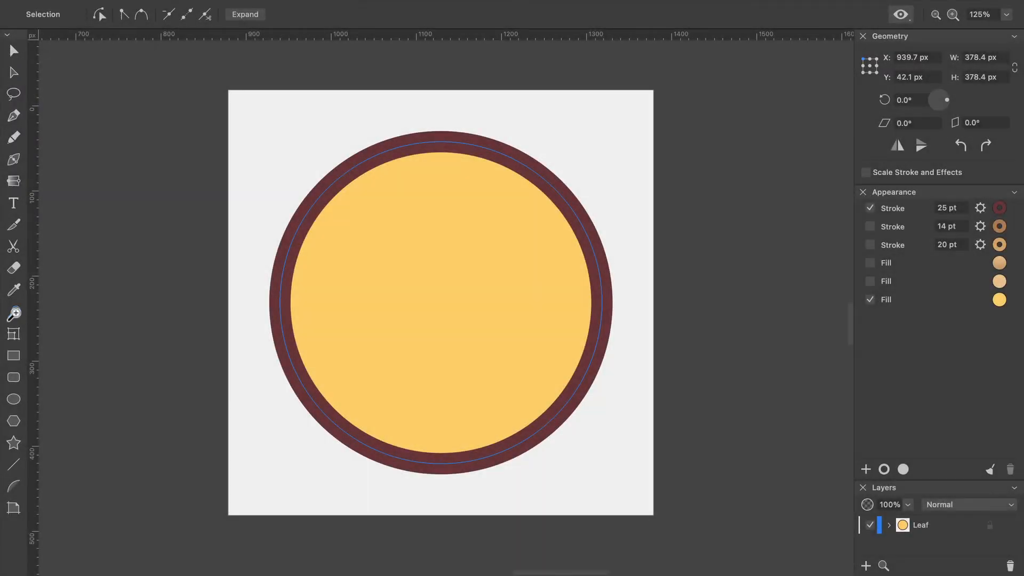
left_click(14, 314)
left_click_drag(420, 132, 464, 154)
left_click_drag(428, 286, 403, 288)
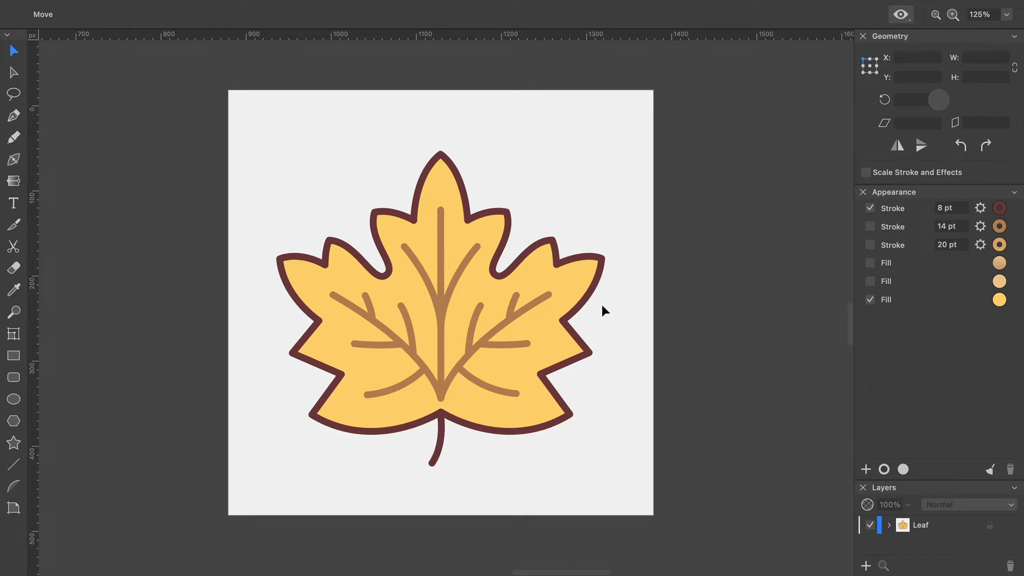
Step: Enable the 14 pt and 20 pt strokes and the two hidden fills on the leaf outline, and deselect it
left_click(571, 285)
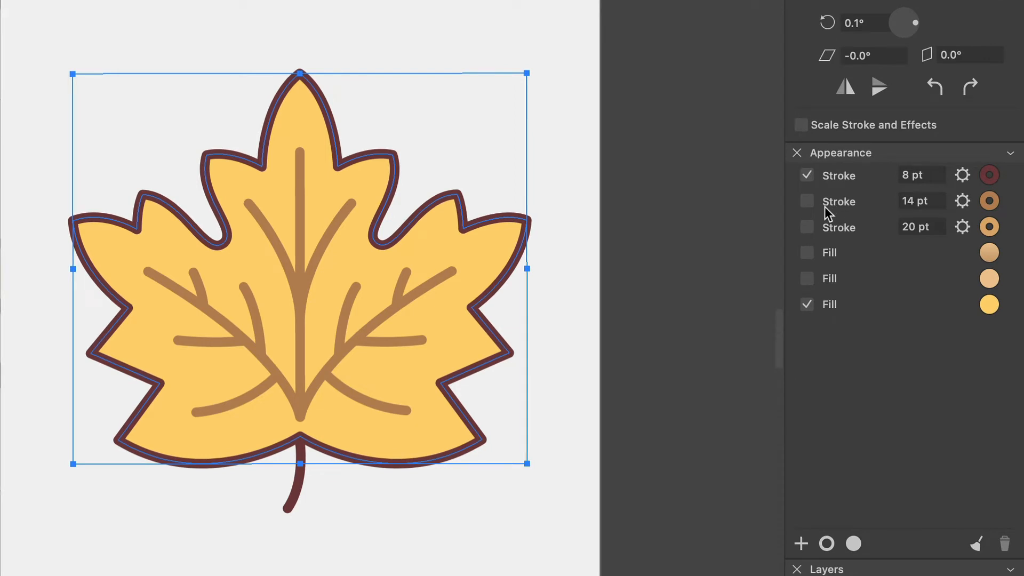
left_click(807, 201)
left_click(807, 227)
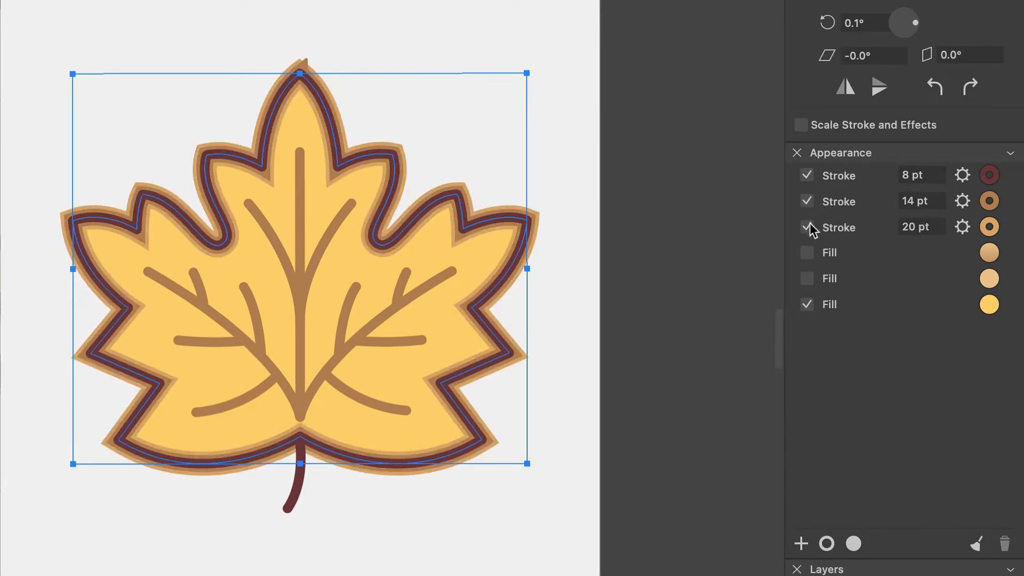
left_click(808, 277)
left_click(807, 252)
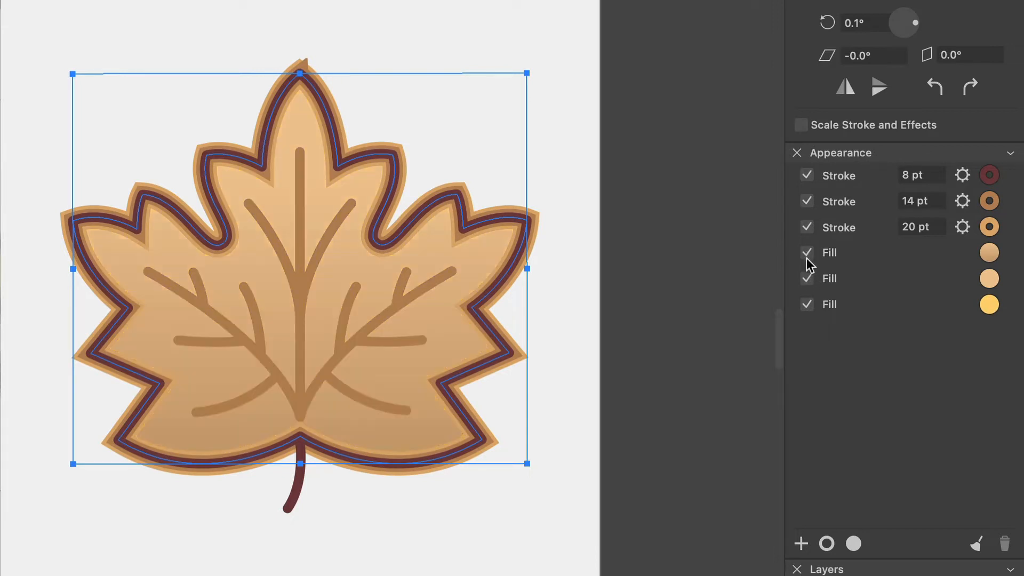
left_click(624, 436)
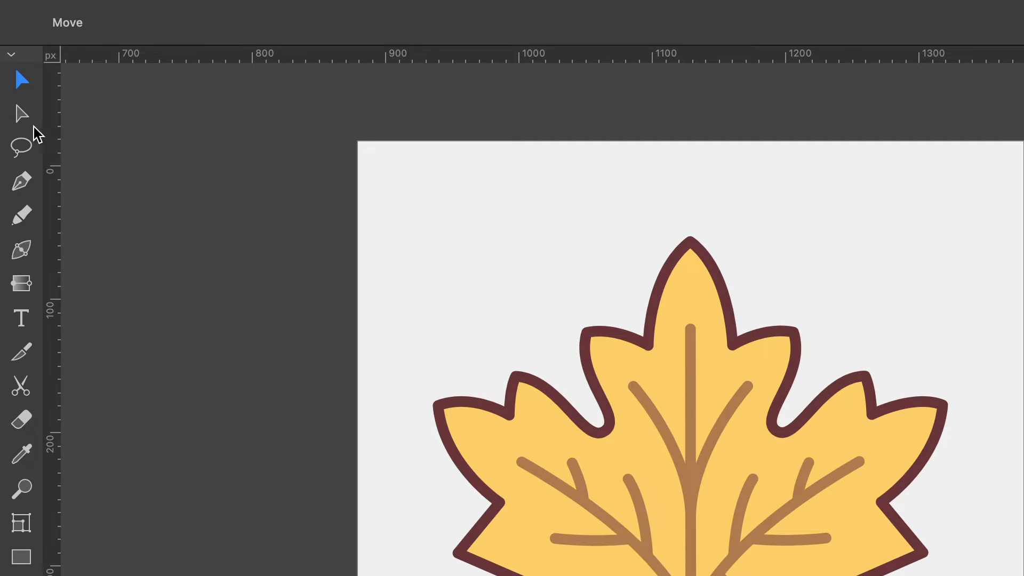
Step: Use the Selection tool to select individual veins on the leaf's left half and the leaf outline, showing their anchor points
left_click(23, 117)
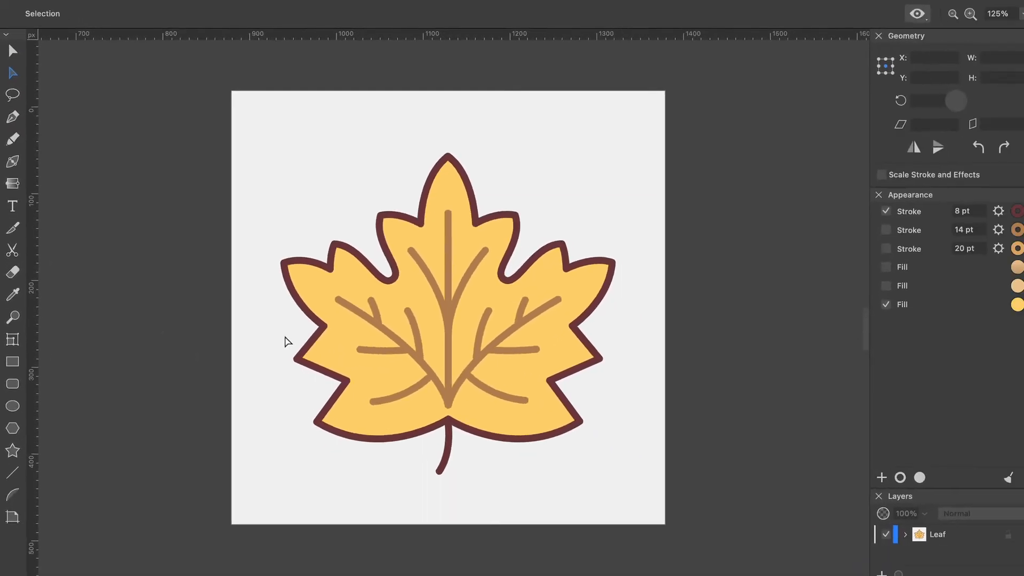
left_click(381, 339)
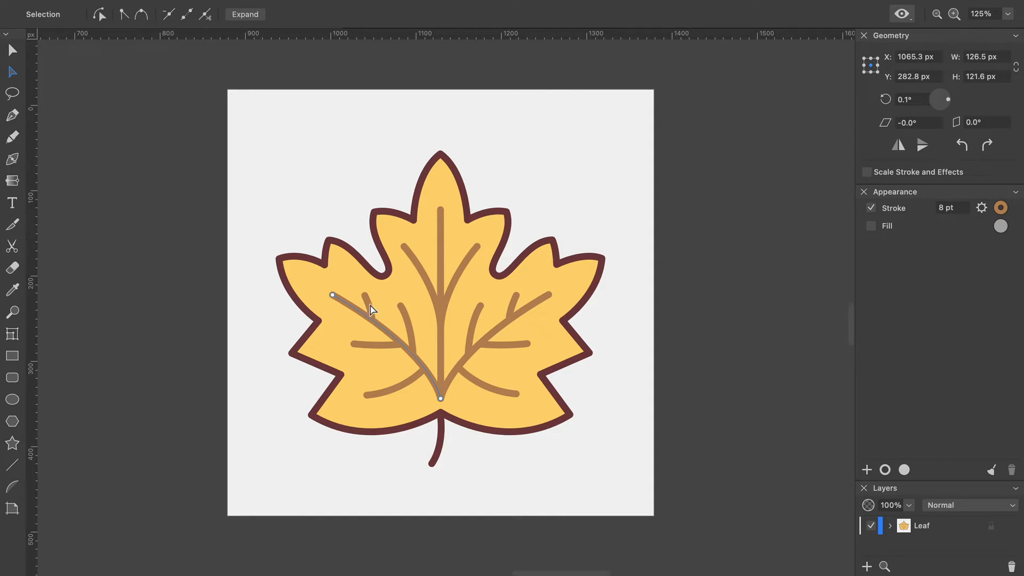
left_click(369, 308)
left_click(408, 322)
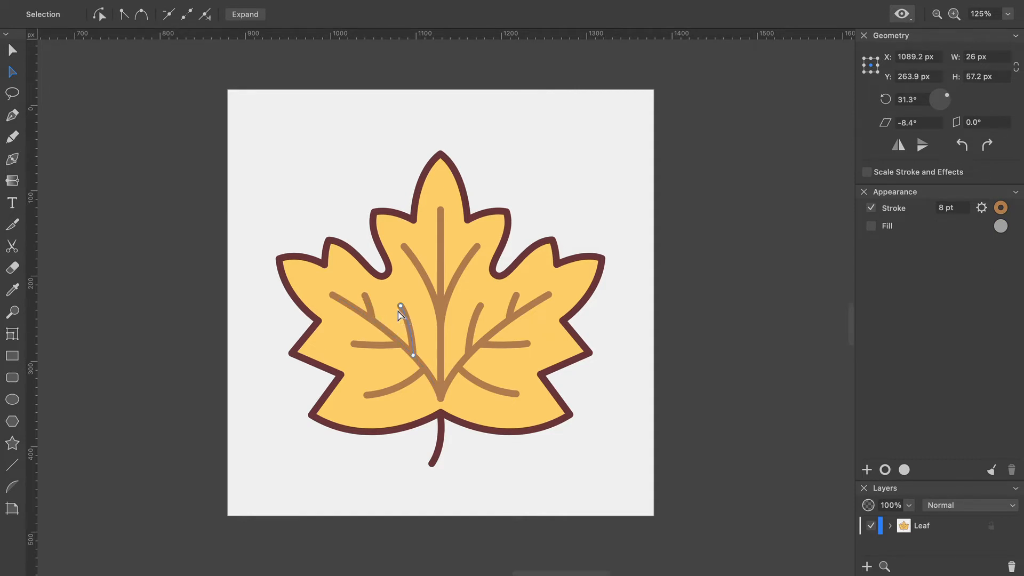
left_click(387, 299)
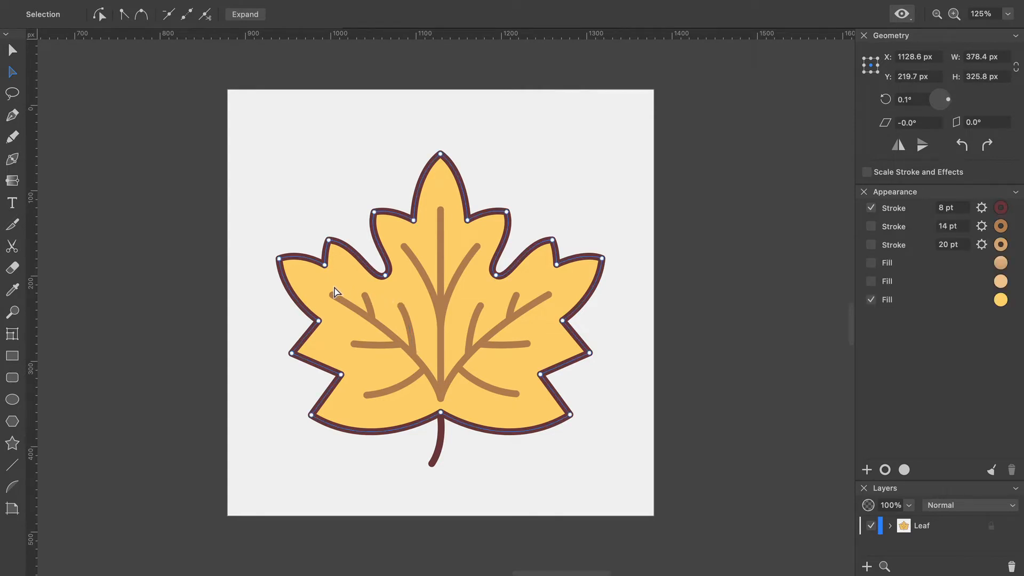
Step: Reshape the curve beside the deep notch on the leaf's left side and reposition the notch's anchor point
left_click(319, 322)
mouse_move(385, 275)
left_mouse_down()
mouse_move(368, 261)
mouse_move(373, 246)
mouse_move(385, 276)
left_mouse_up()
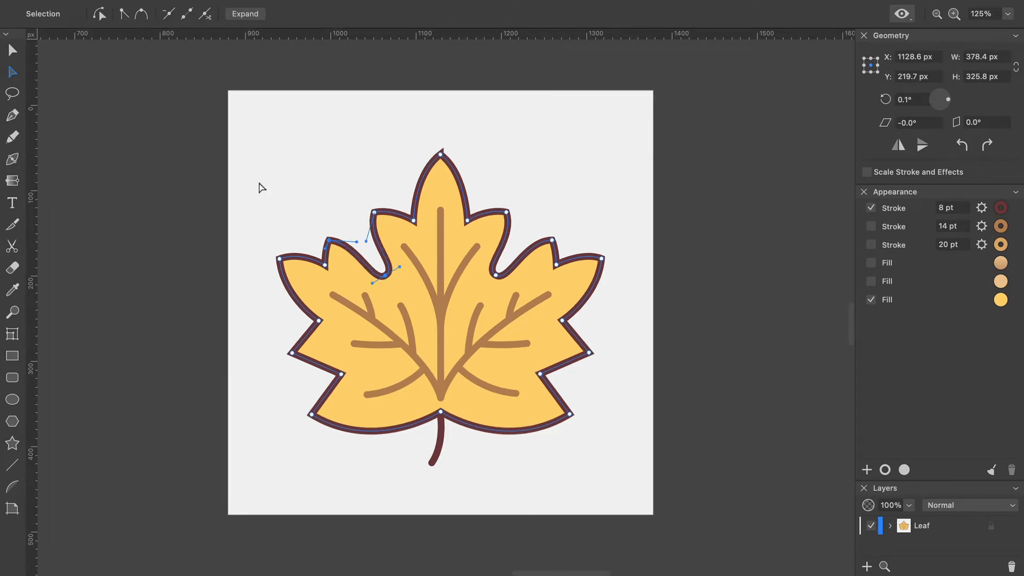
left_click(100, 13)
left_click_drag(366, 263, 356, 258)
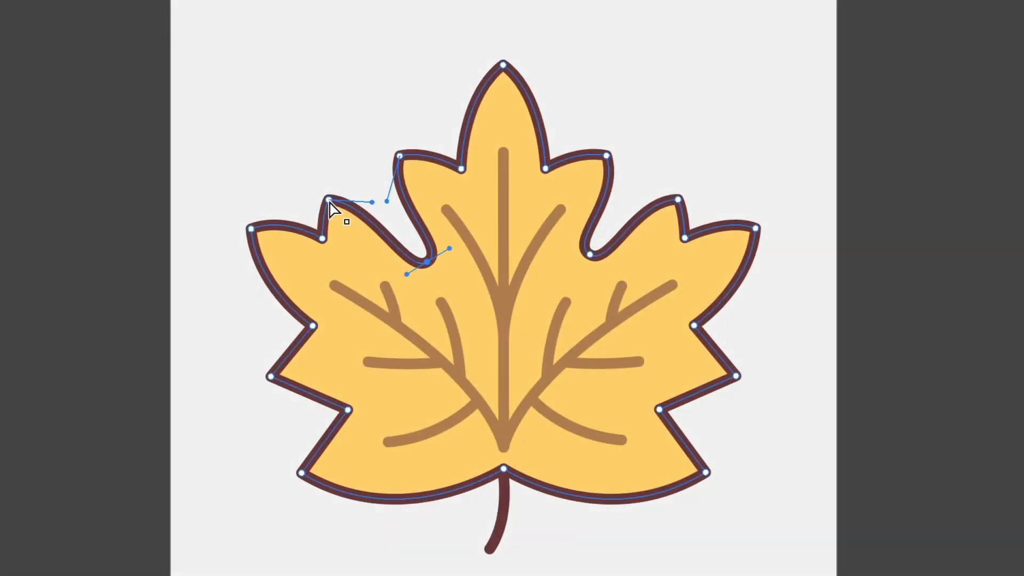
left_click_drag(426, 264, 391, 268)
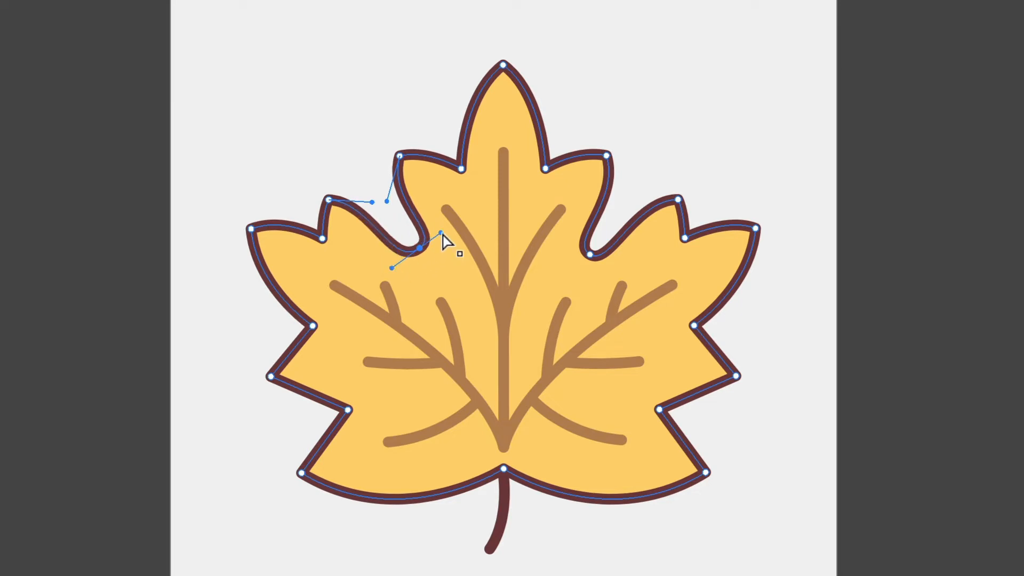
Step: Adjust the linked direction handles of the left notch's anchor point to keep a smooth, rounded curve
left_click_drag(440, 233, 440, 213)
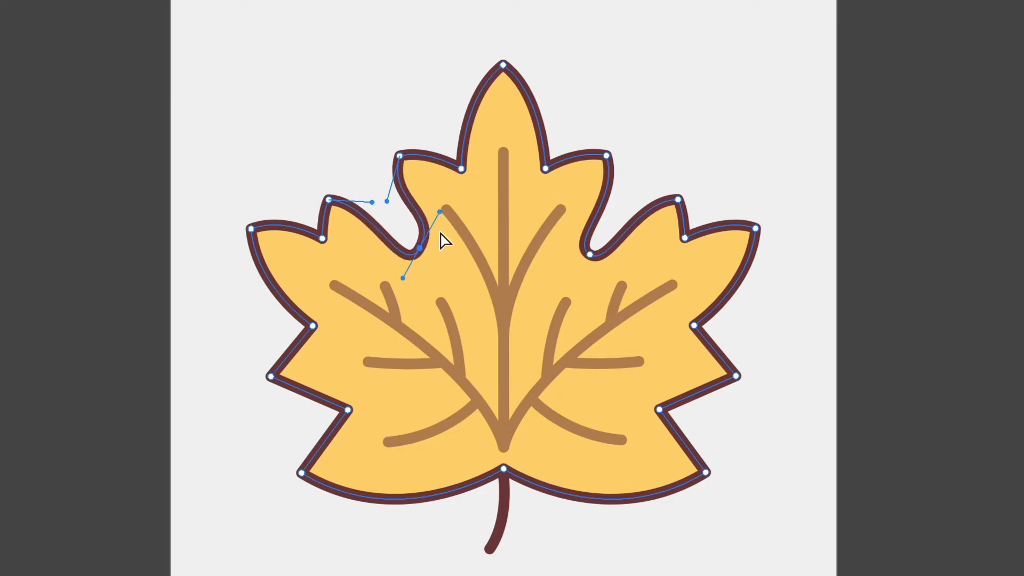
mouse_move(400, 278)
left_mouse_down()
mouse_move(382, 265)
mouse_move(354, 296)
mouse_move(390, 269)
left_mouse_up()
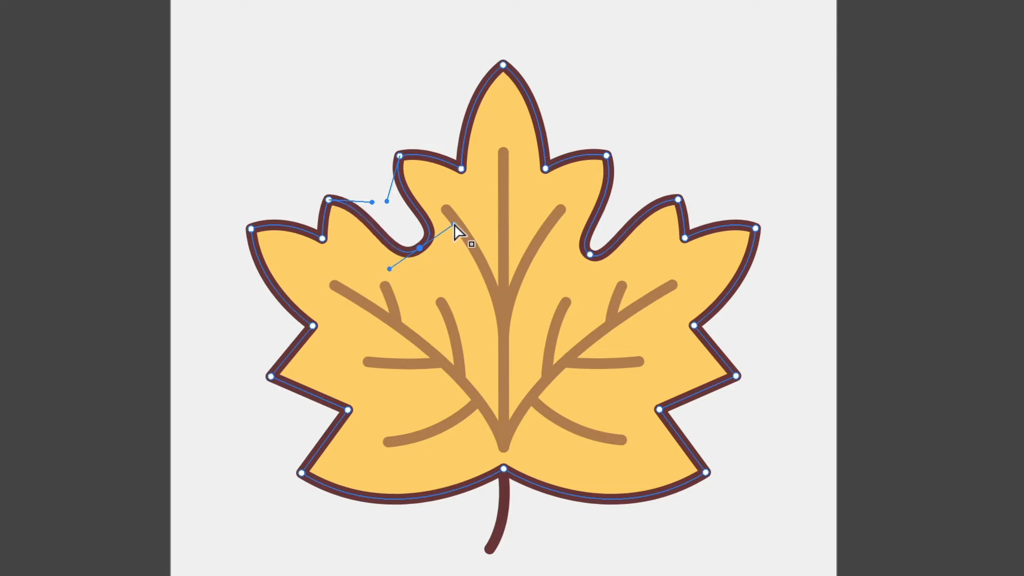
mouse_move(454, 224)
left_mouse_down()
mouse_move(475, 213)
mouse_move(452, 226)
mouse_move(466, 258)
mouse_move(436, 201)
mouse_move(448, 222)
left_mouse_up()
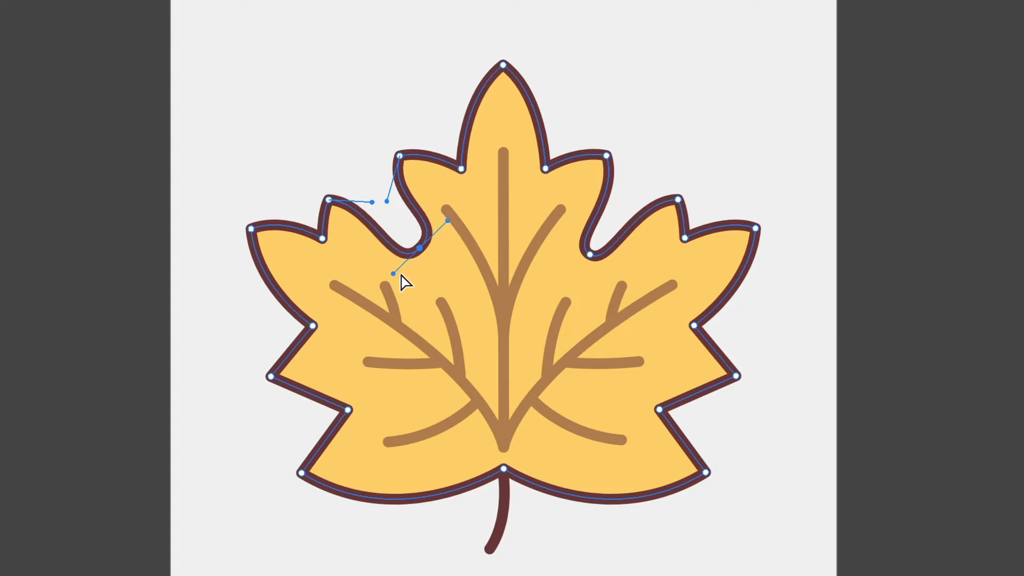
mouse_move(393, 273)
left_mouse_down()
mouse_move(403, 272)
mouse_move(392, 272)
left_mouse_up()
Step: Break the left notch point's handles apart and angle each one independently to bend the adjoining curves separately
left_click_drag(393, 273, 415, 280)
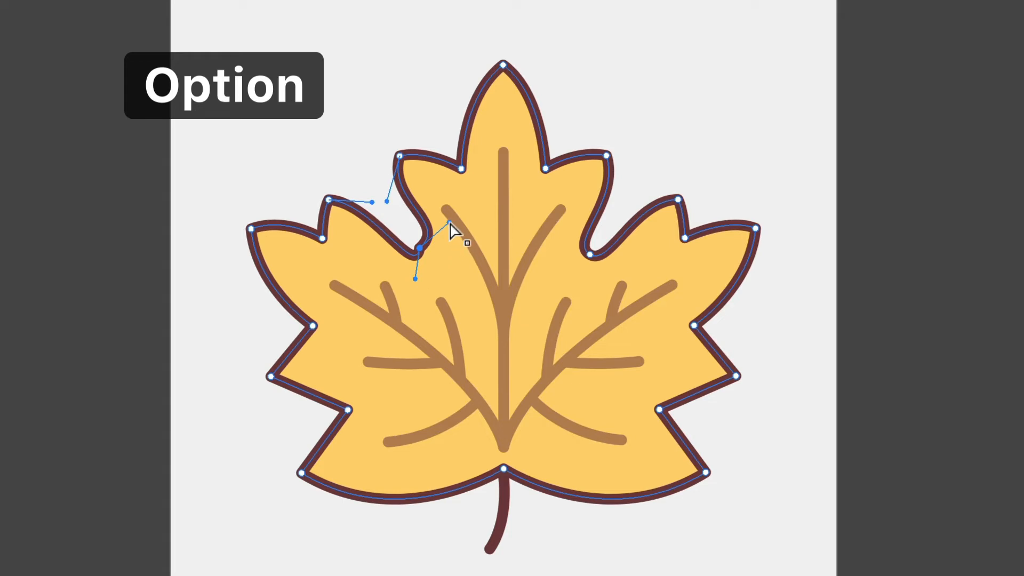
mouse_move(449, 223)
left_mouse_down()
mouse_move(465, 246)
mouse_move(443, 205)
left_mouse_up()
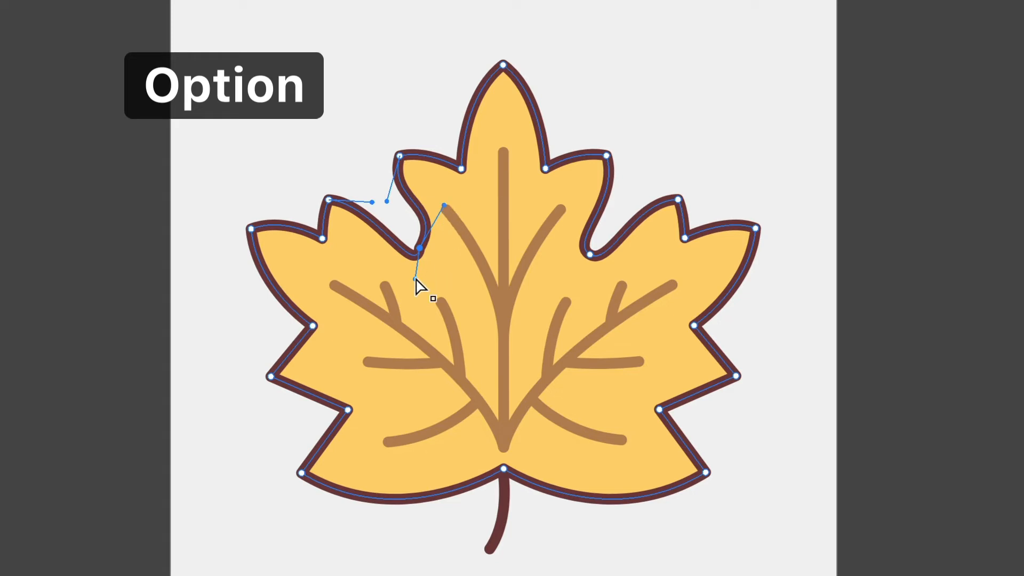
left_click_drag(416, 279, 365, 253)
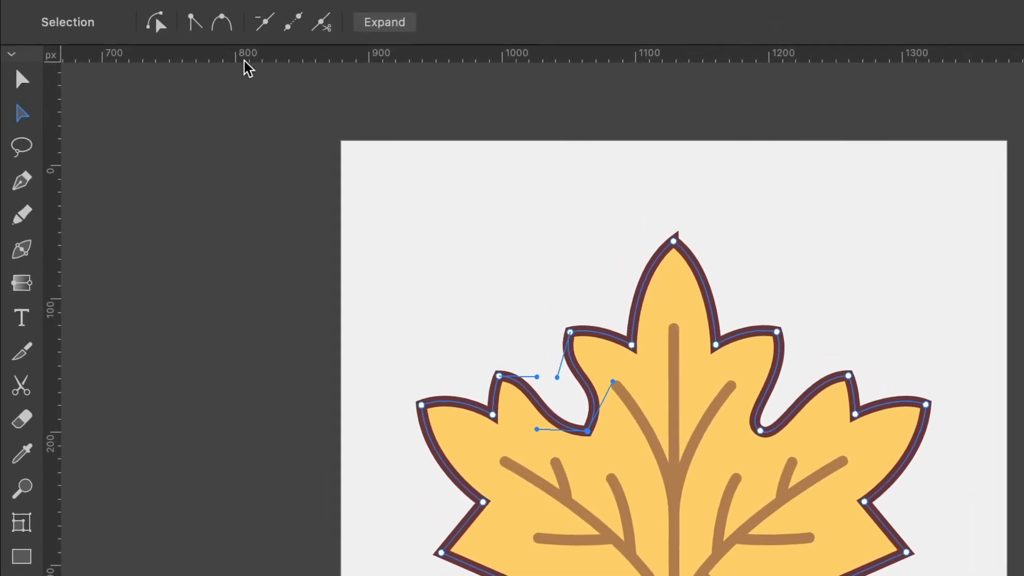
Step: Convert the left notch's anchor point to a corner and back to a smooth point
left_click(223, 27)
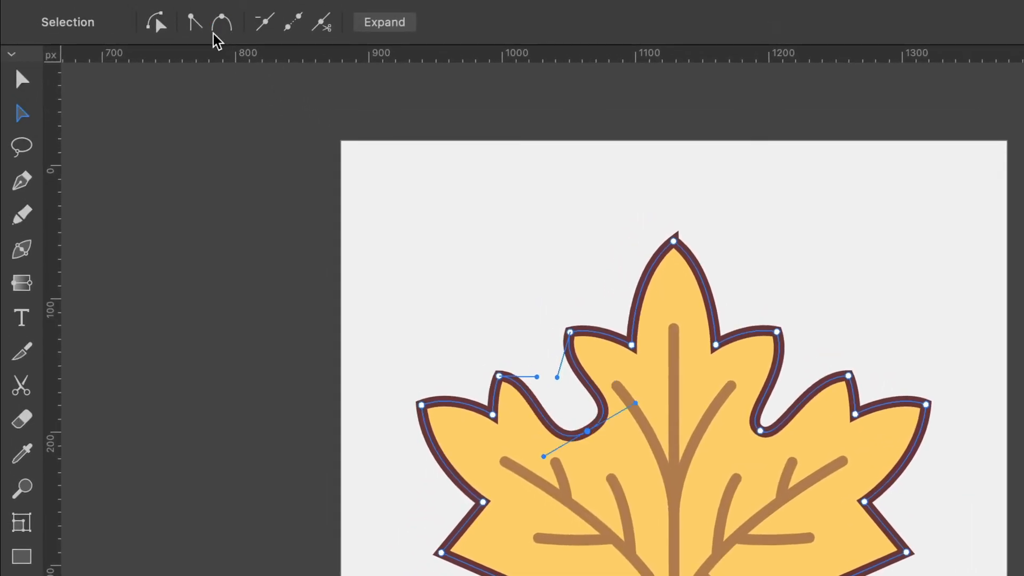
left_click(195, 31)
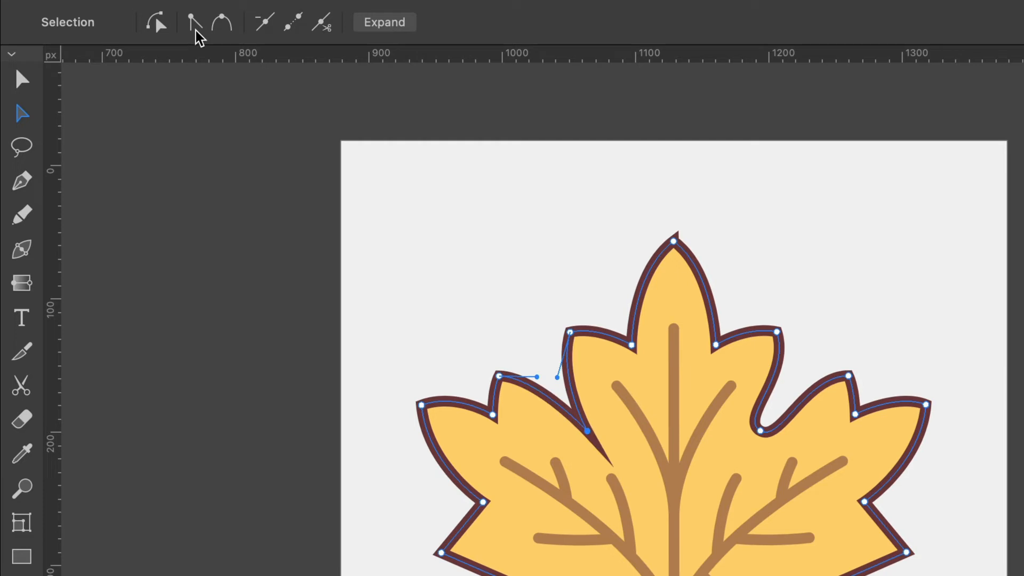
left_click(224, 27)
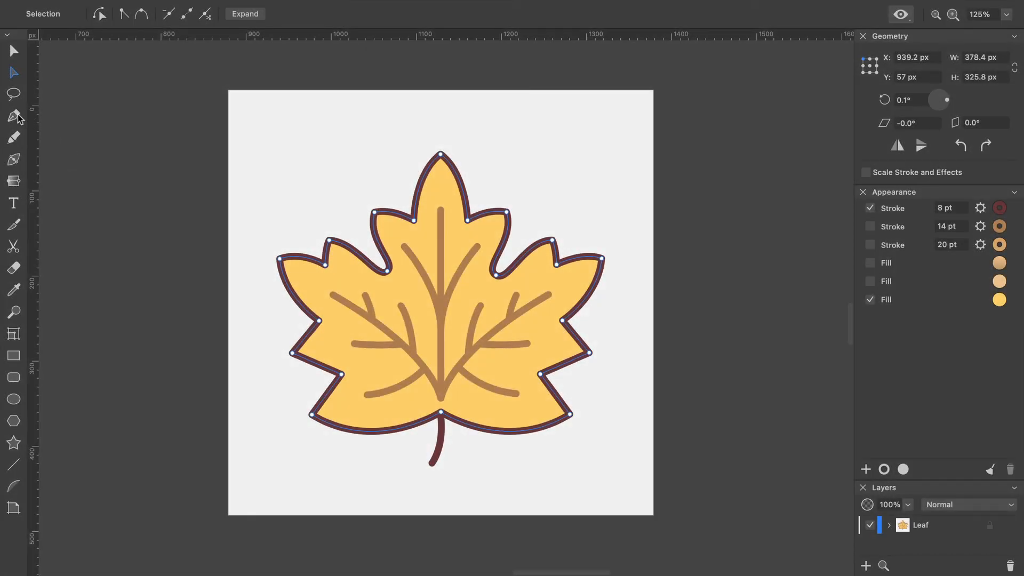
Step: Try adding and removing an anchor point with the Pen tool on the straight edge of the leaf's left side
left_click(14, 116)
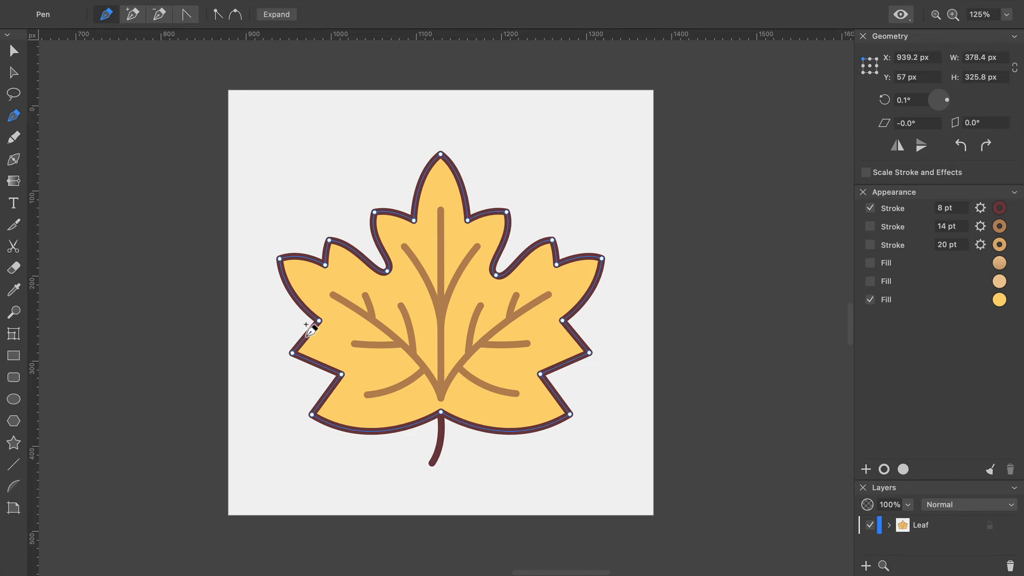
left_click(306, 335)
left_click(307, 336)
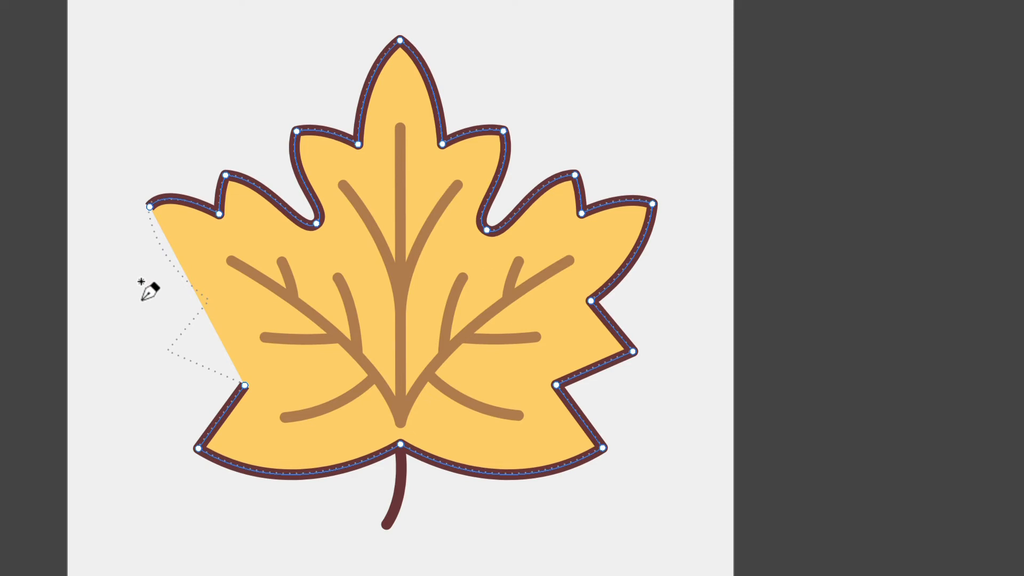
Step: Redraw the missing left part of the leaf outline with the Pen tool along the dotted guide, closing the path
left_click(149, 207)
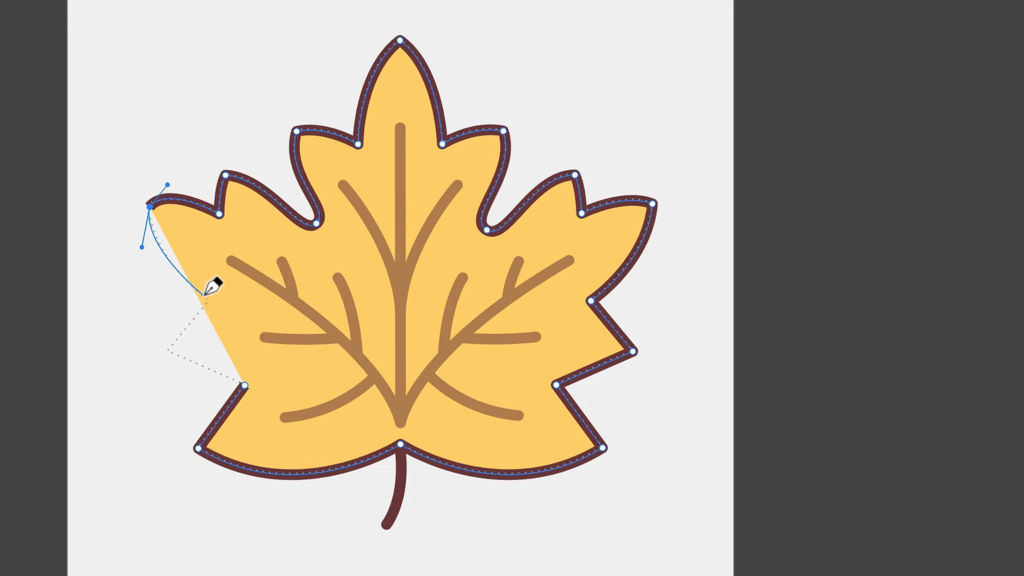
left_click_drag(209, 302, 201, 311)
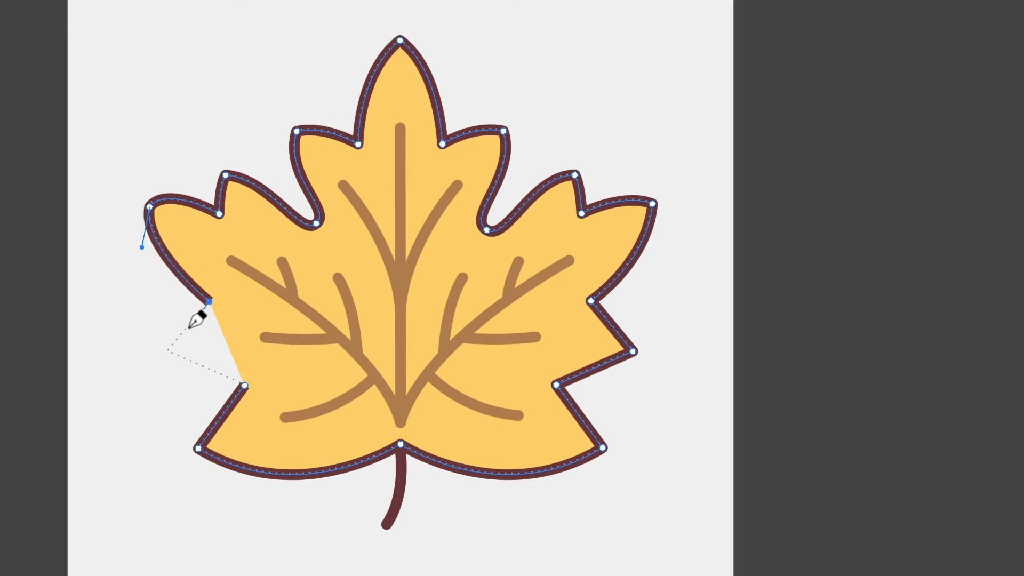
left_click(167, 352)
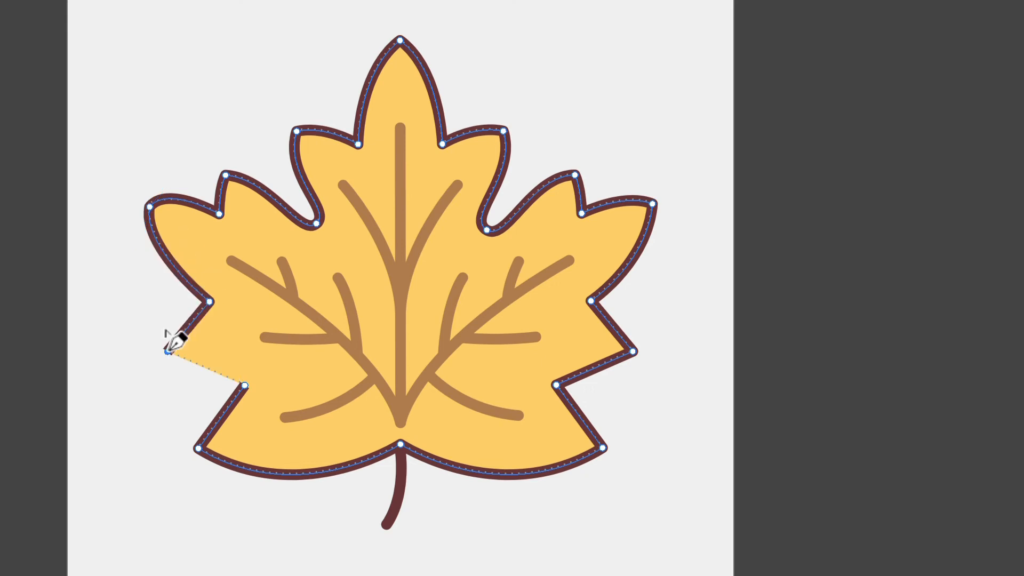
left_click(244, 384)
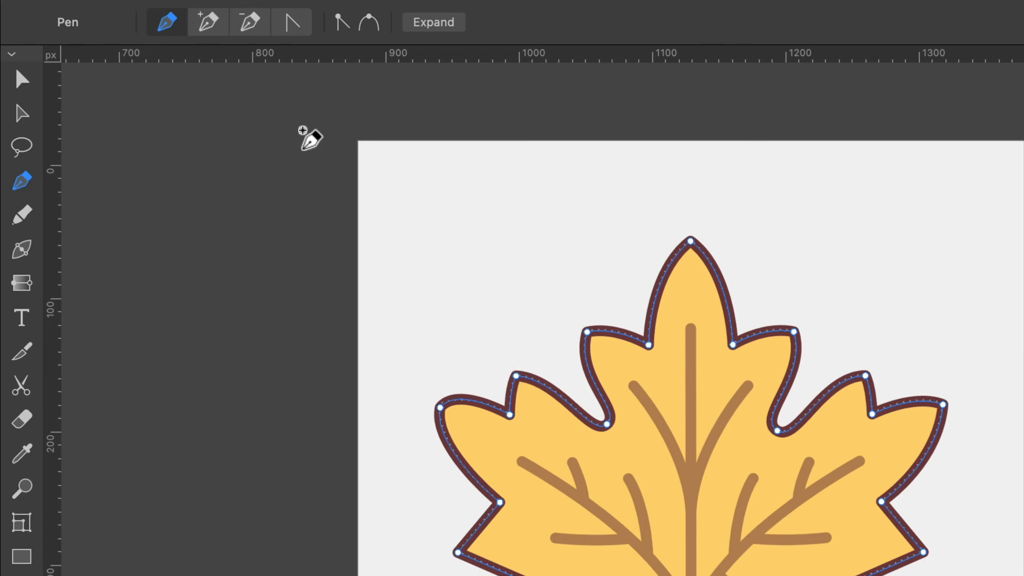
left_click(213, 28)
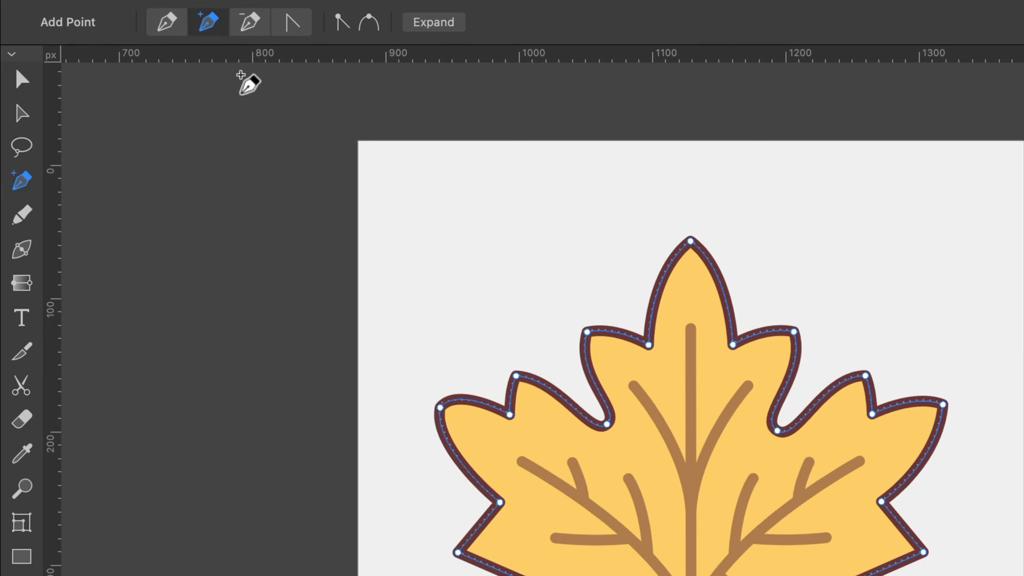
left_click(254, 27)
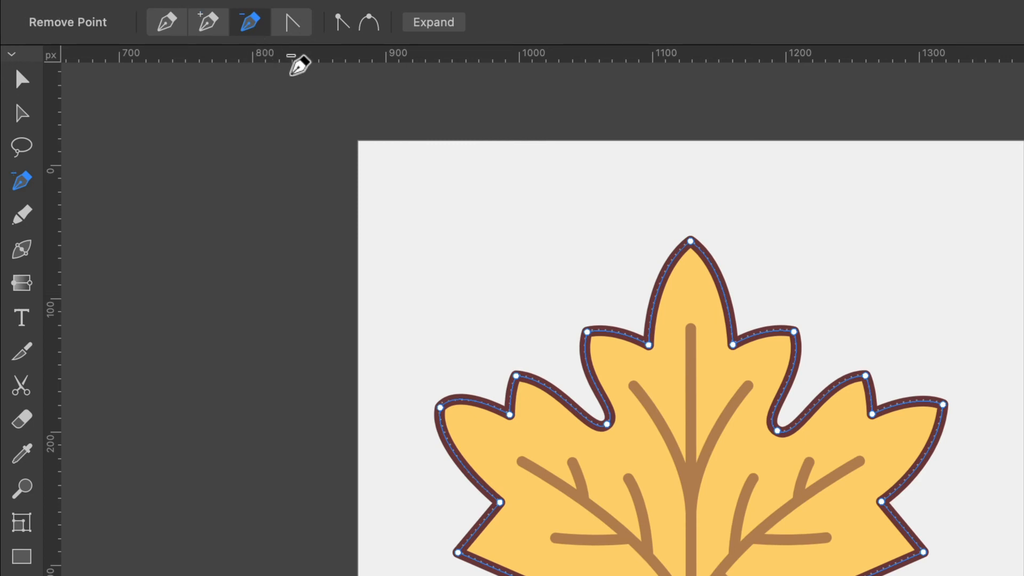
left_click(295, 27)
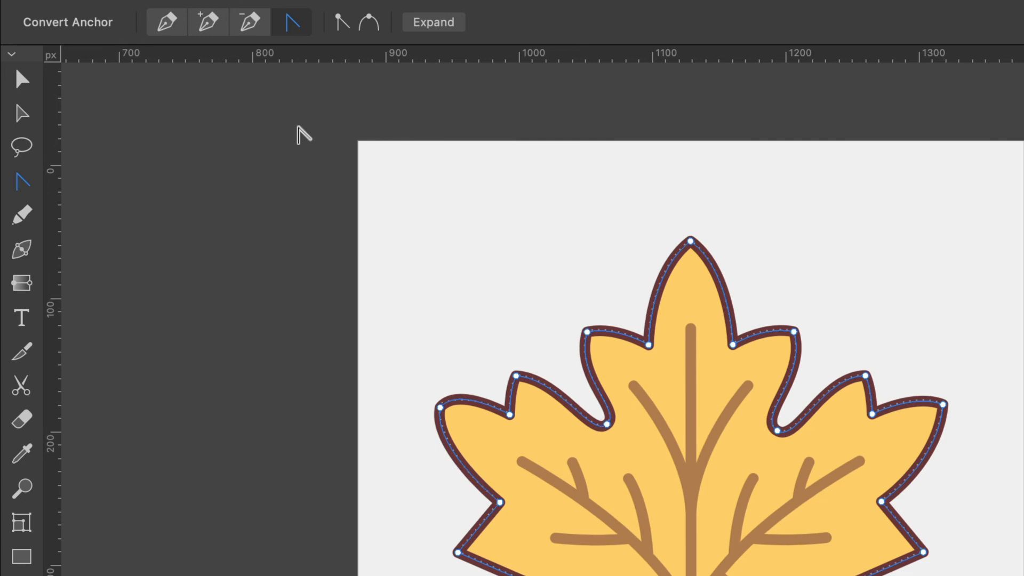
Step: Add four anchor points along the leaf's left lobe and the straight edge beneath it with the Add Point tool
left_click(209, 22)
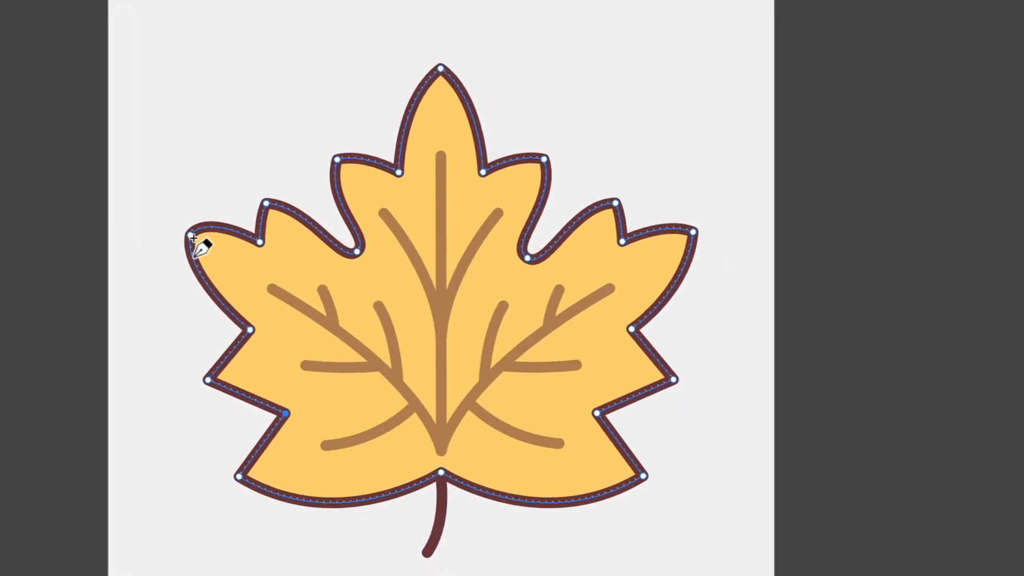
left_click(366, 377)
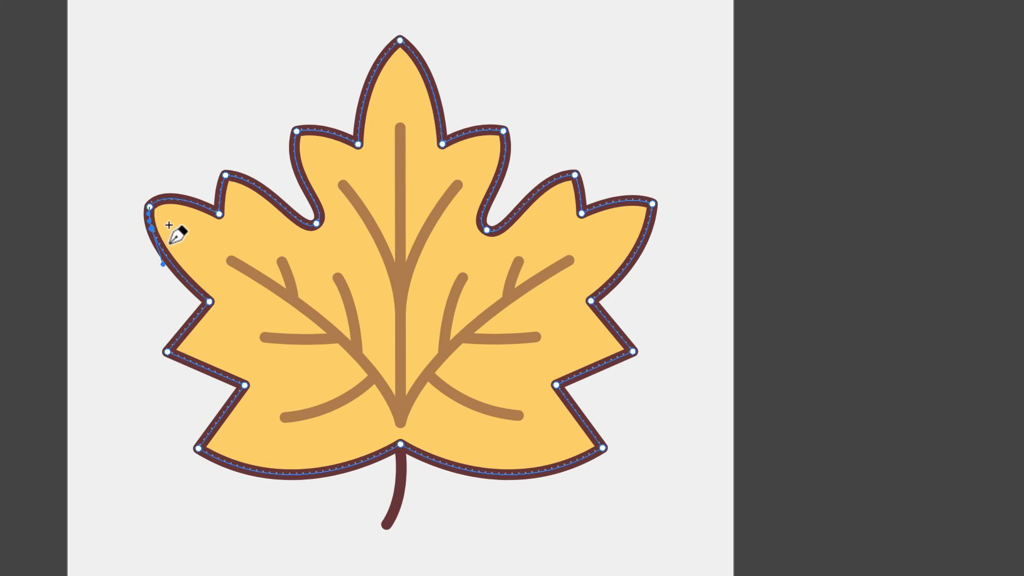
left_click(201, 205)
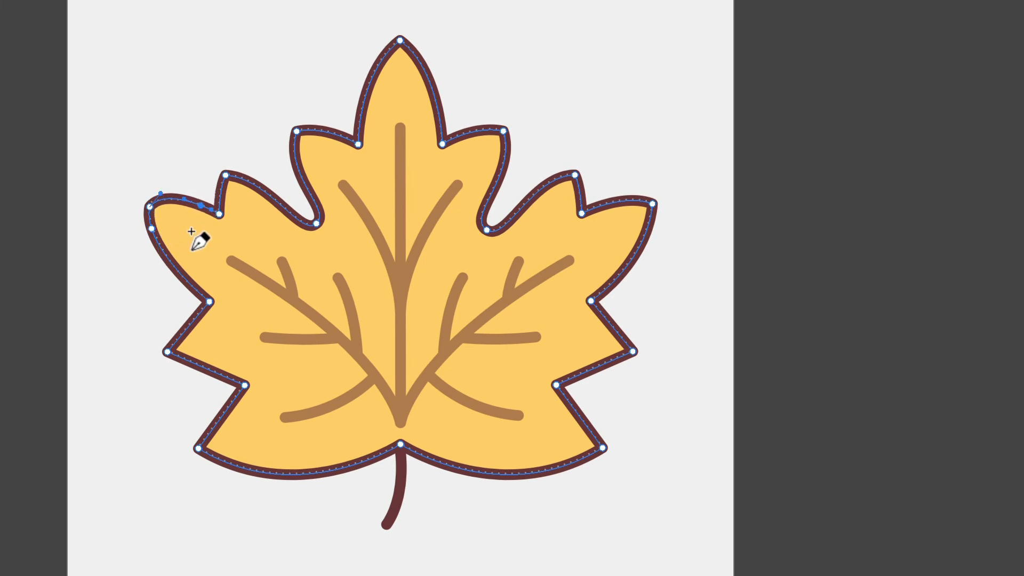
left_click(176, 268)
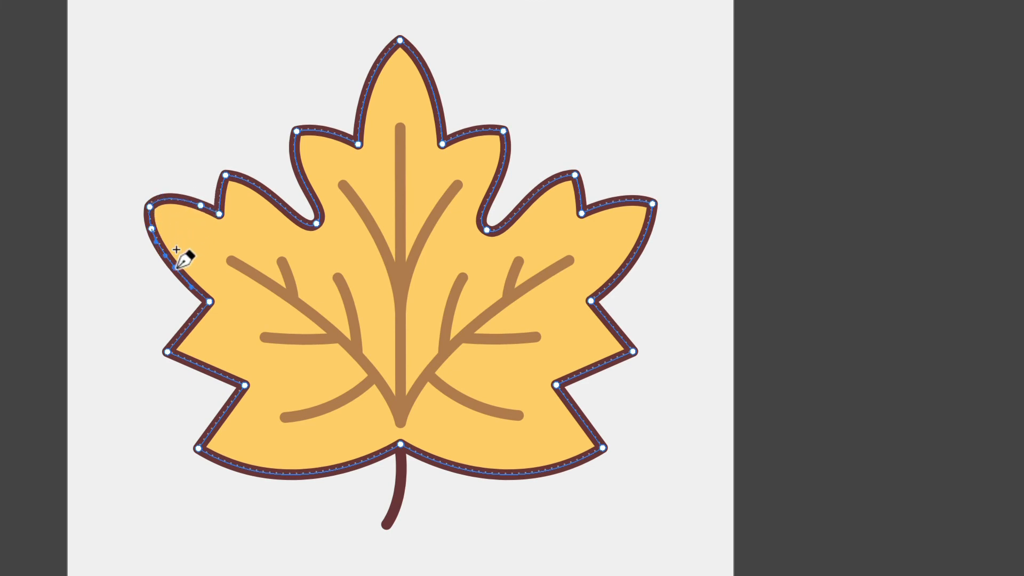
left_click(197, 318)
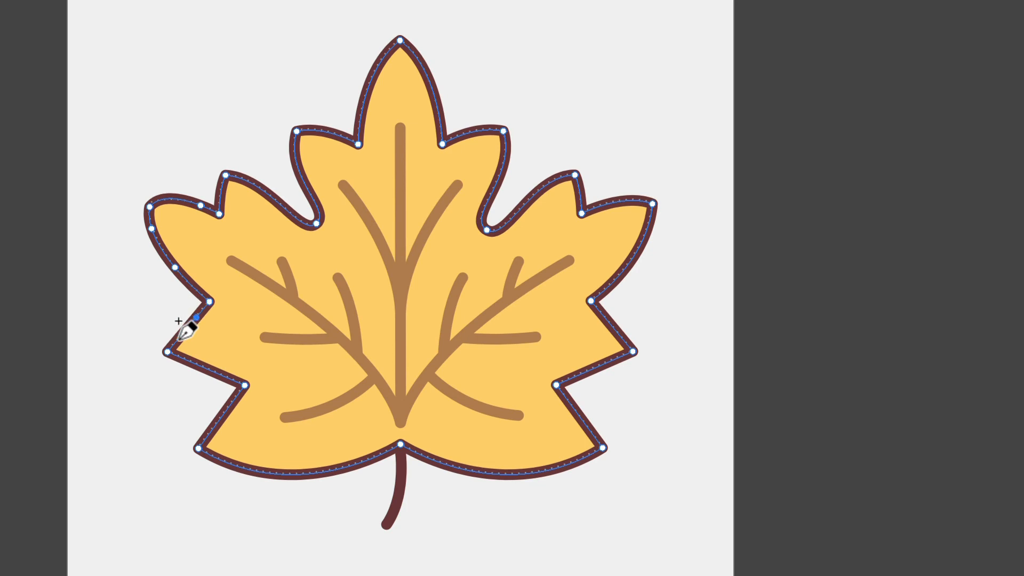
Step: Add one more anchor point near the lower end of the straight left edge, and convert the anchor points of both deep notches to corners
left_click(178, 339)
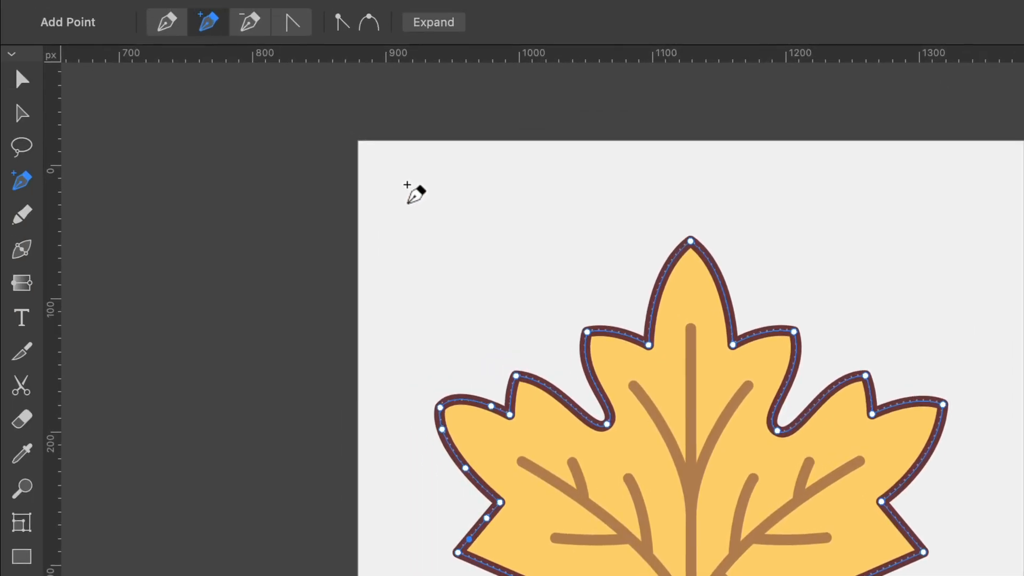
left_click(292, 26)
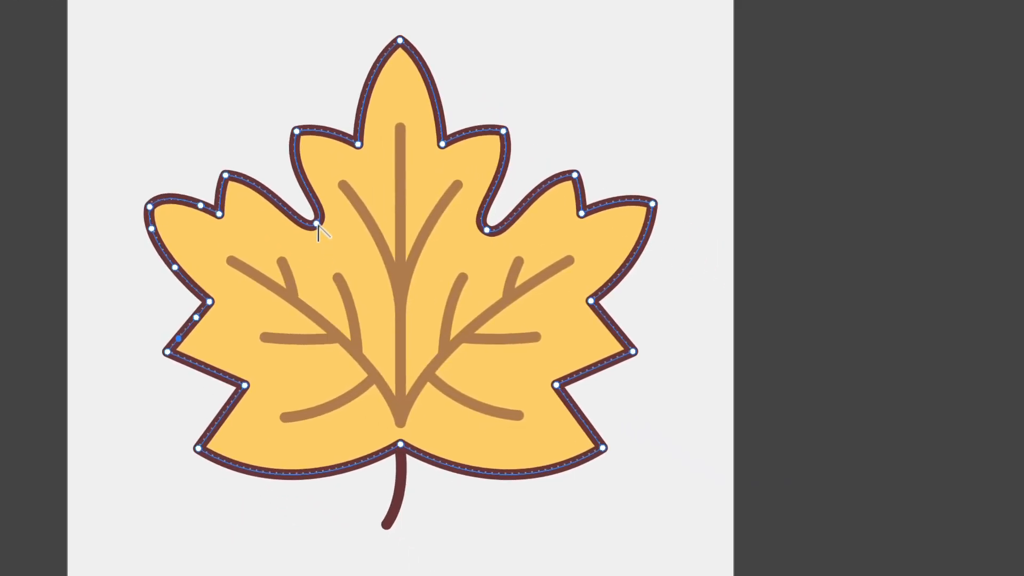
left_click(317, 224)
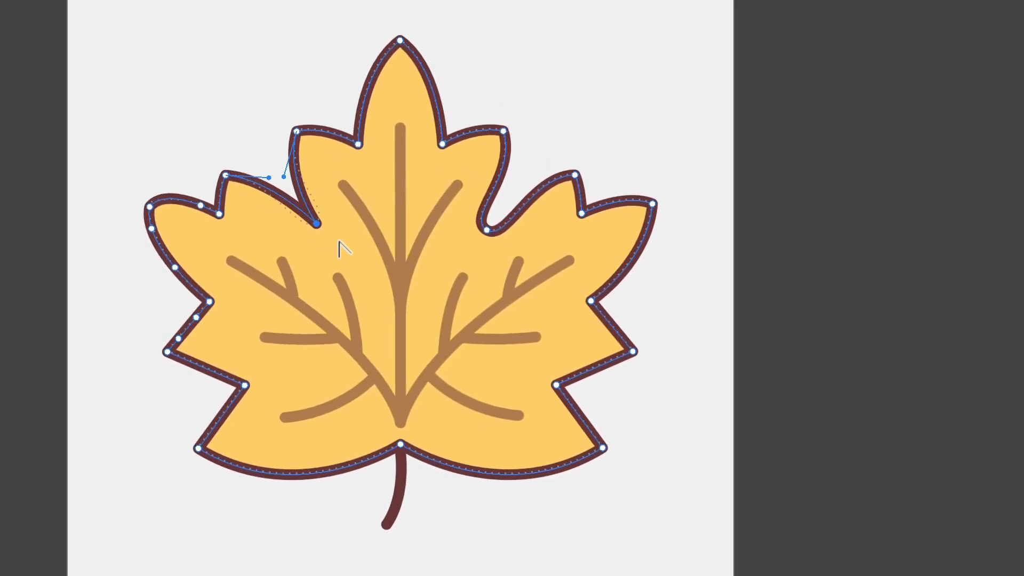
left_click(486, 231)
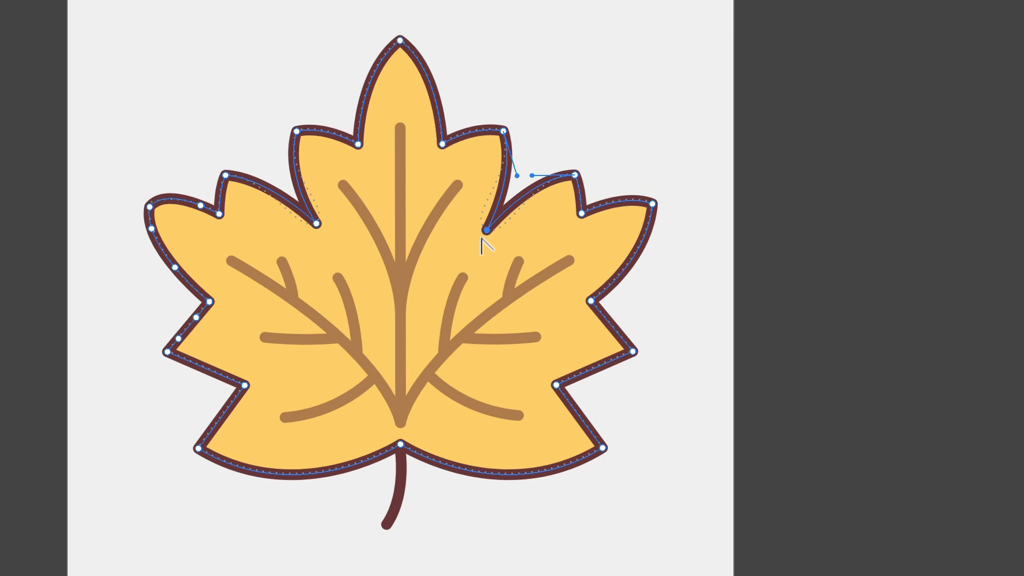
Step: Pull curve handles out of the left deep notch's corner point and angle each handle independently to reshape the adjoining curves with the Convert Point tool
left_click_drag(317, 224, 286, 247)
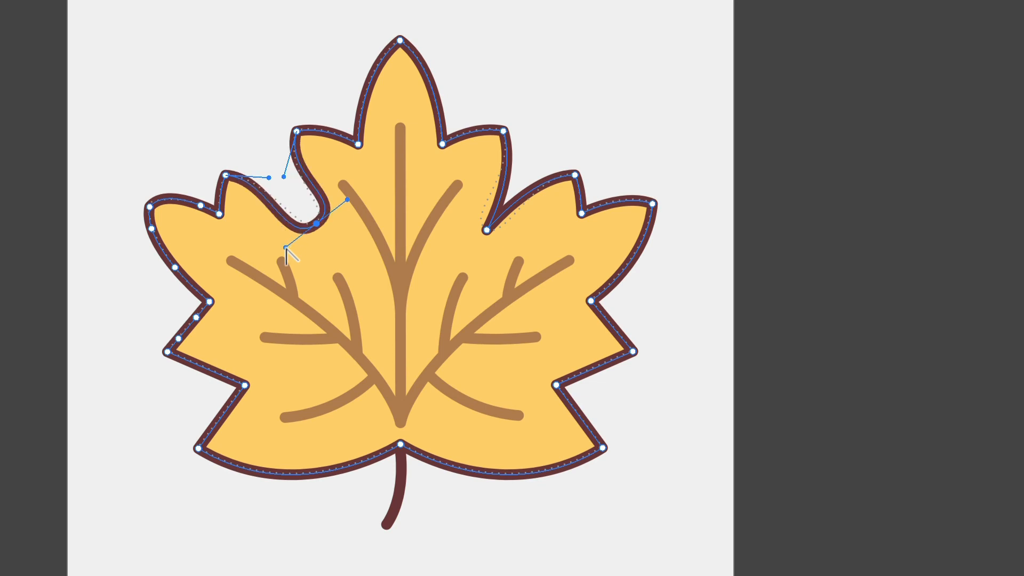
left_click_drag(285, 247, 317, 264)
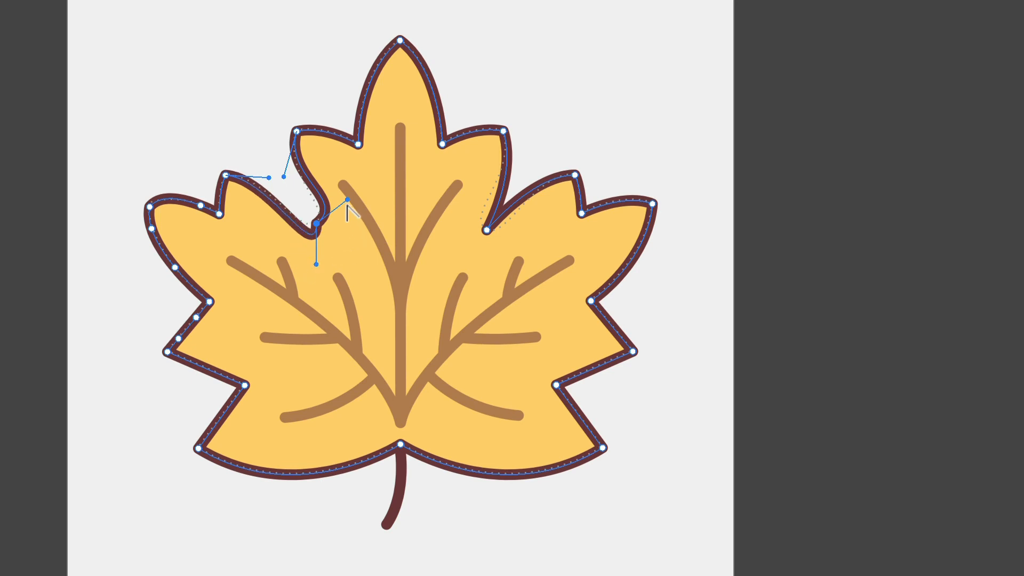
left_click_drag(348, 199, 377, 228)
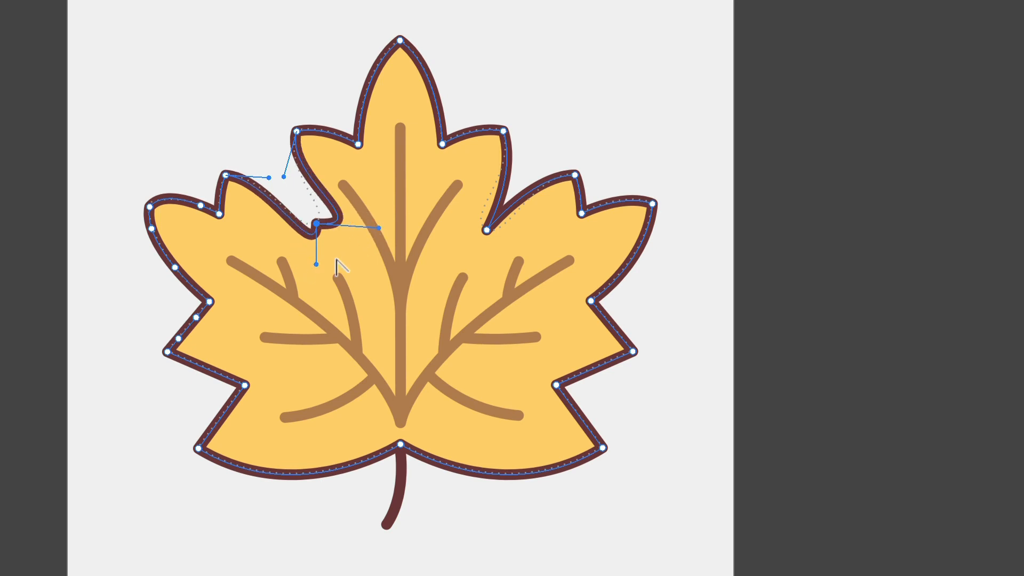
left_click_drag(316, 264, 257, 230)
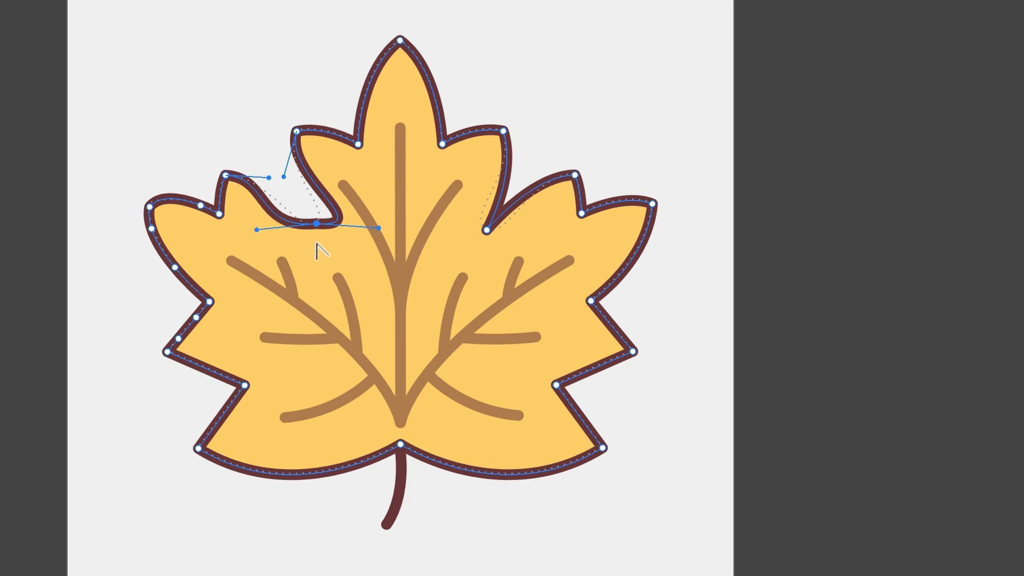
left_click_drag(379, 228, 338, 174)
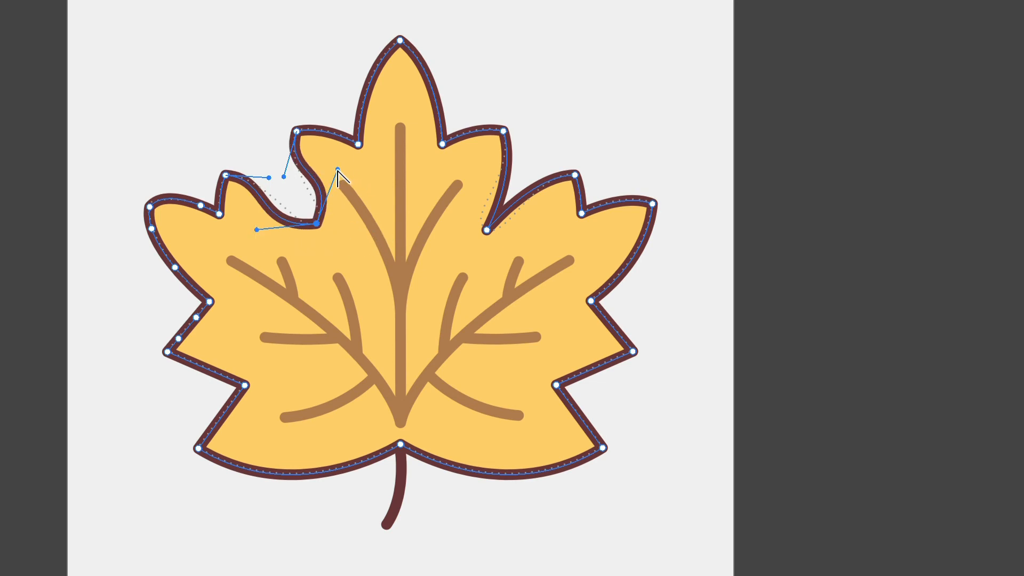